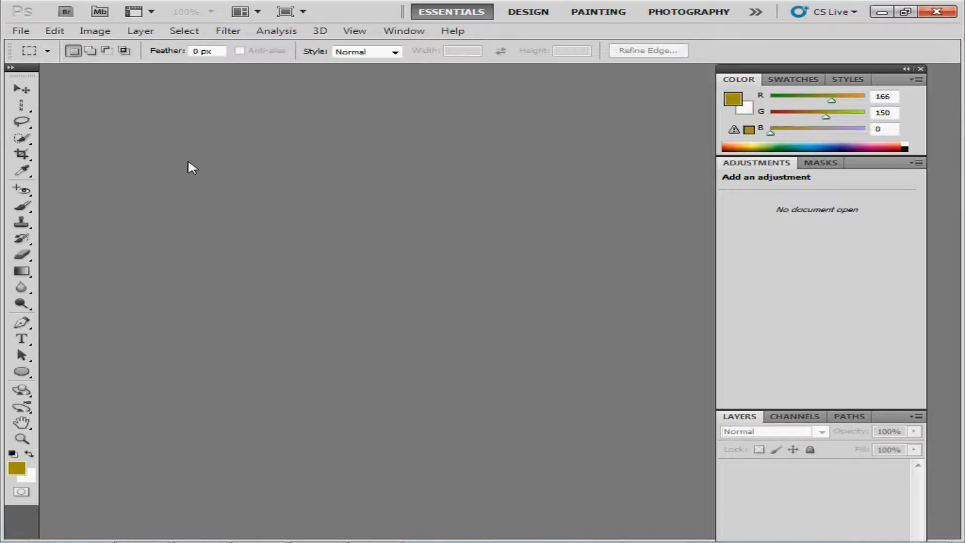
Open the raw files basic01.dng and basic02.dng together from the Chapter 11 folder
left_click(21, 31)
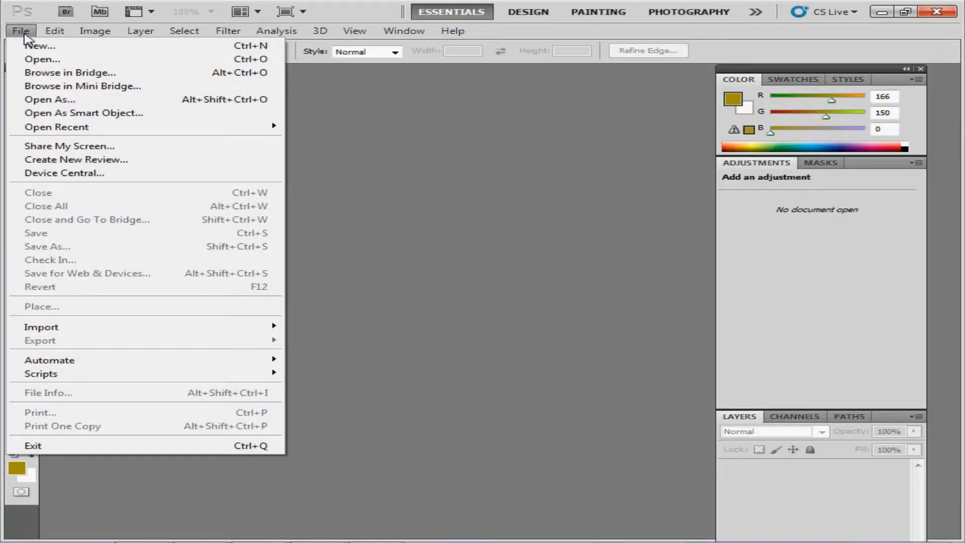
left_click(57, 61)
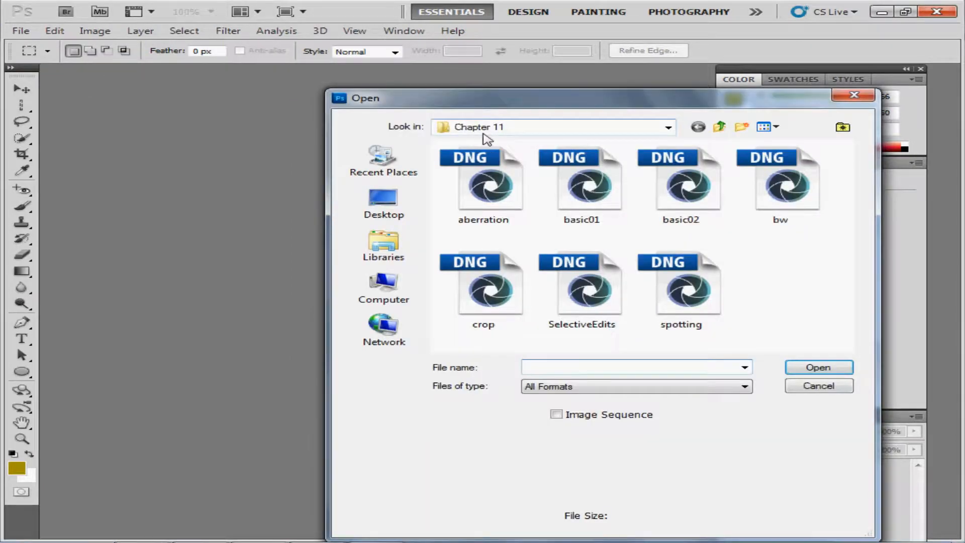
left_click(595, 221)
left_click(695, 222, "ctrl")
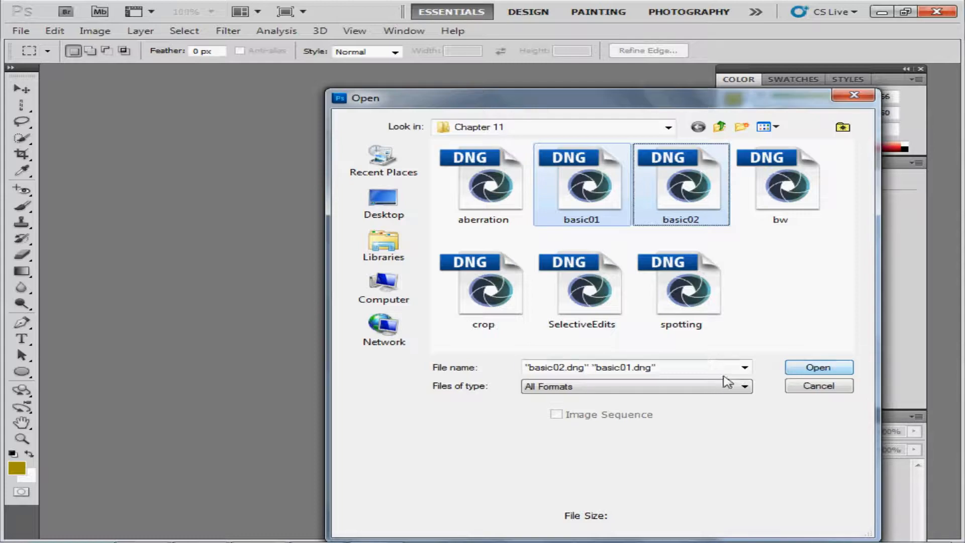
left_click(817, 370)
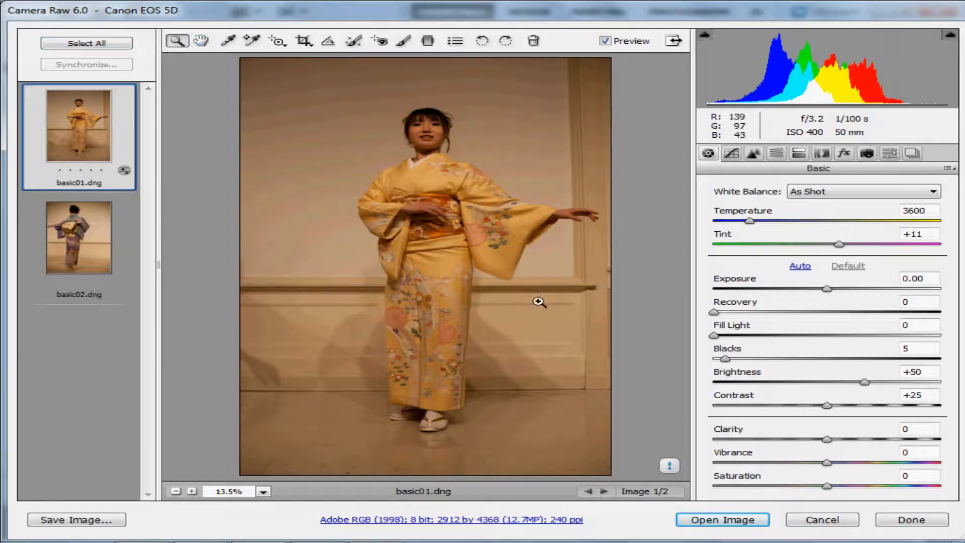
Update basic01.dng to the current process version and neutralize its white balance by sampling the wall near the woman's head
left_click(669, 465)
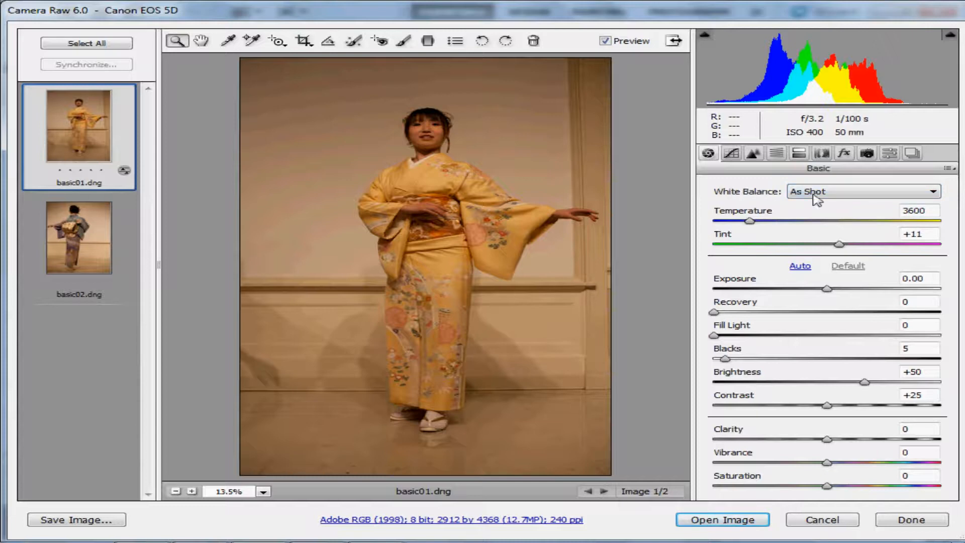
left_click(935, 193)
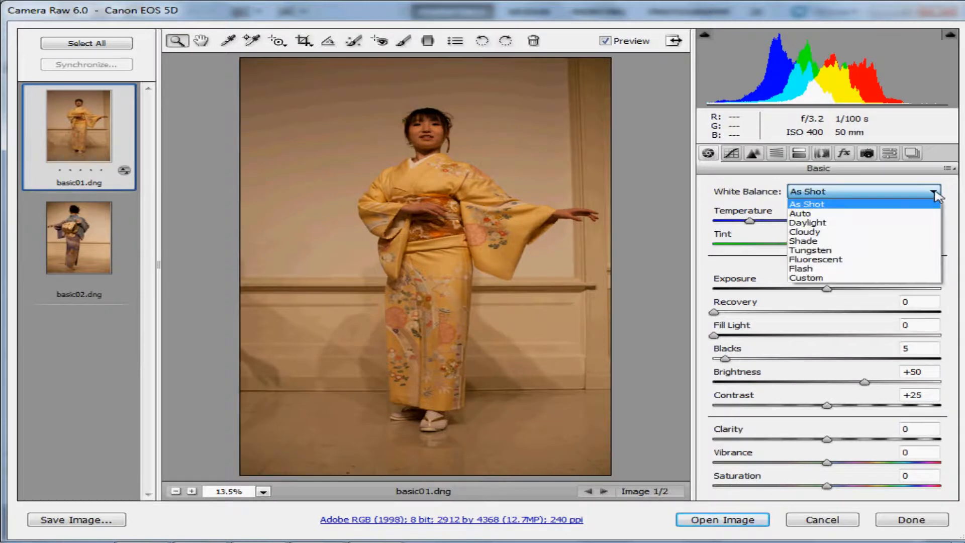
left_click(863, 205)
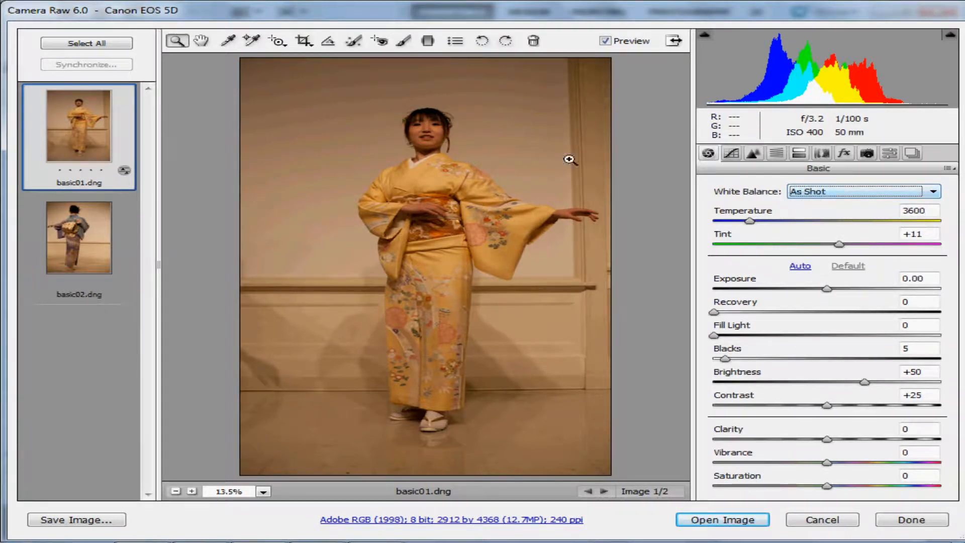
left_click(229, 42)
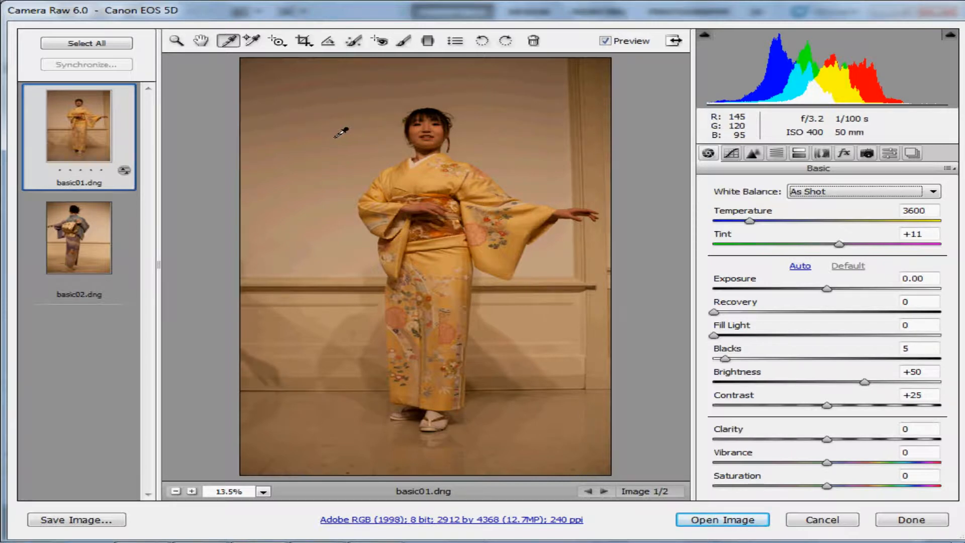
left_click(333, 134)
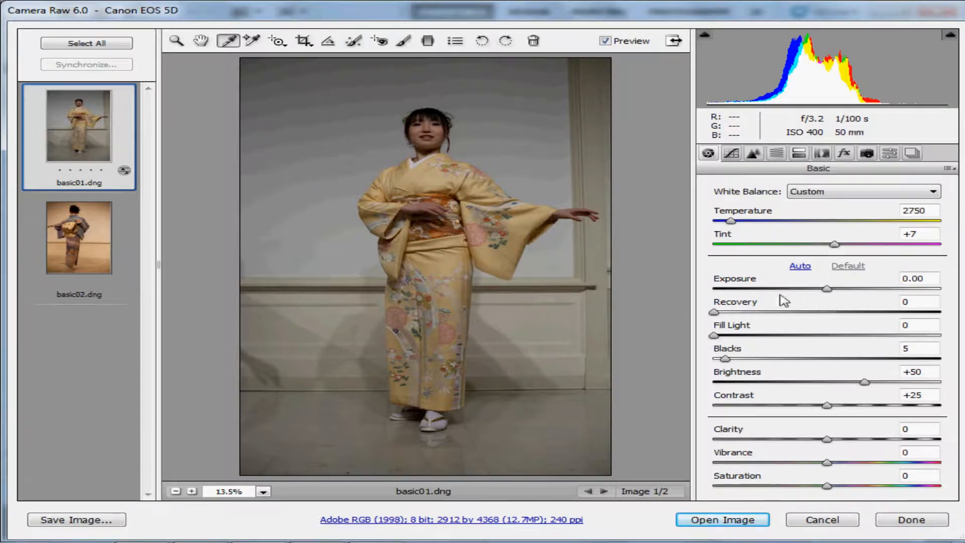
Set the Exposure to +0.70 and, with the shadow clipping warning turned on, set the Blacks to 7
left_click(828, 290)
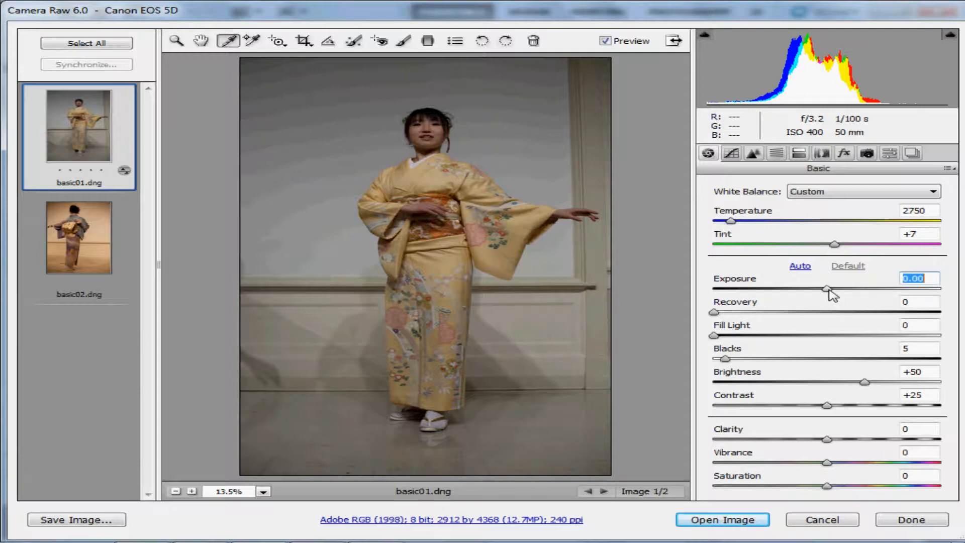
left_click_drag(830, 290, 850, 292)
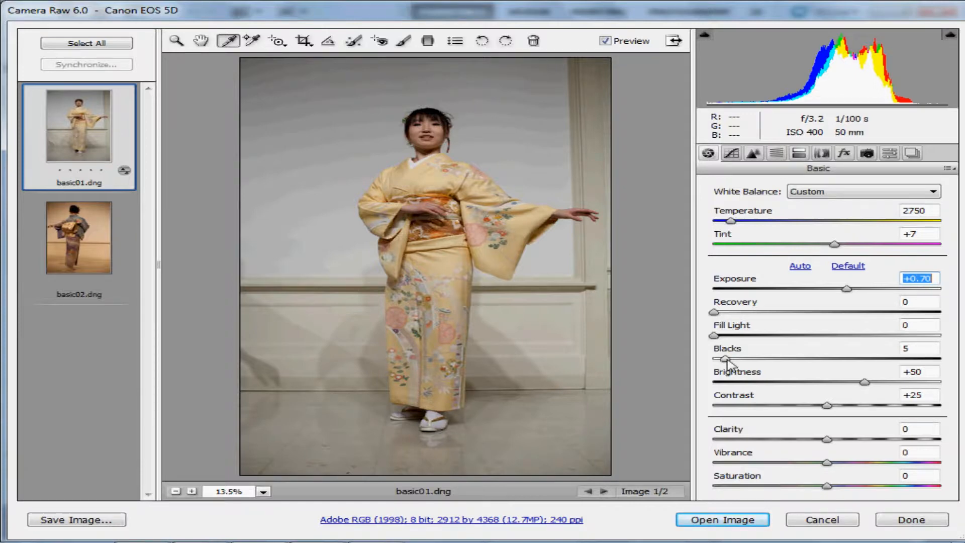
left_click(706, 39)
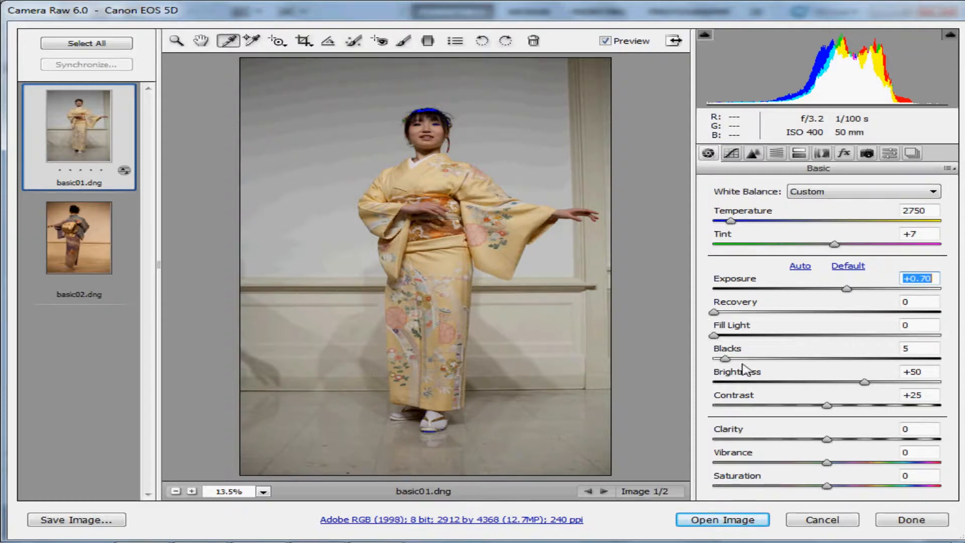
left_click_drag(725, 360, 733, 365)
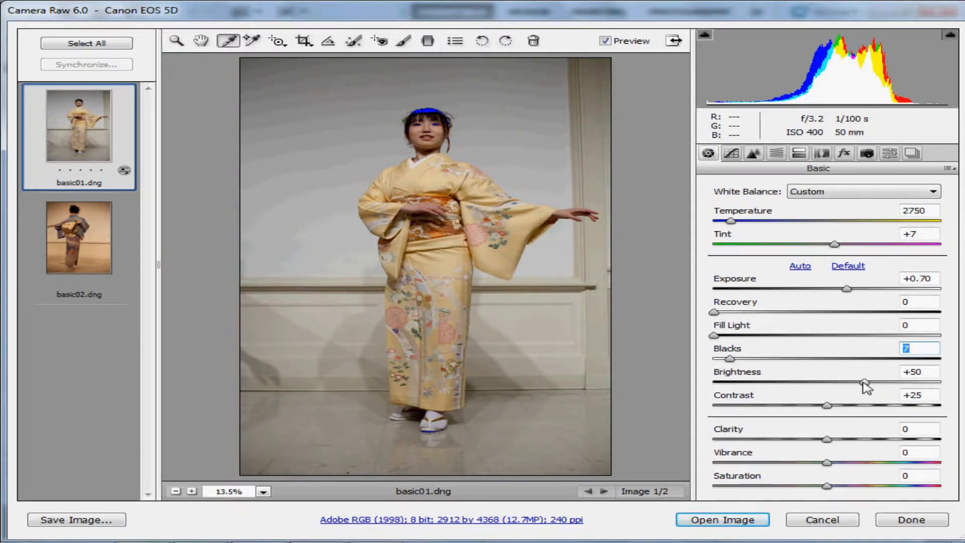
Set the Brightness to +48 and the Contrast to +41, turning off the shadow clipping warning
key("Tab")
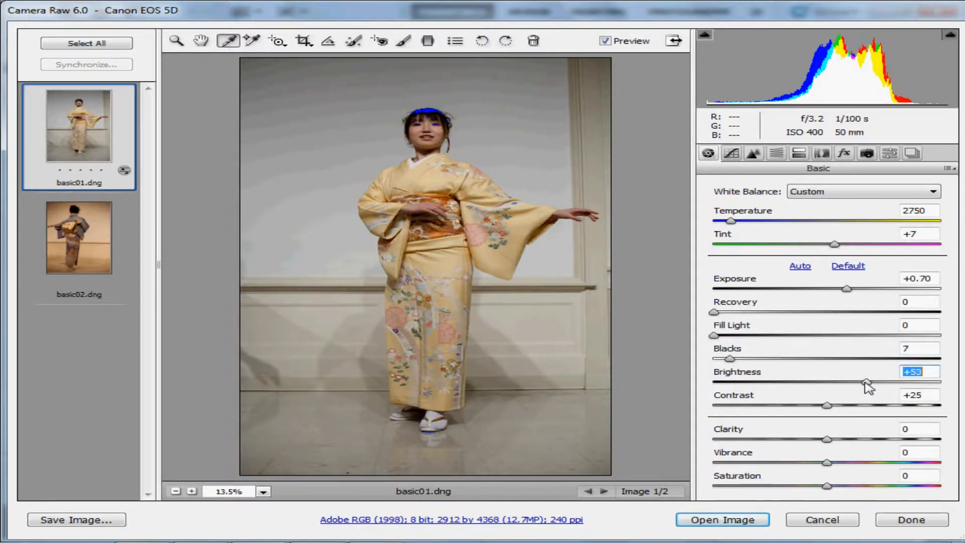
left_click_drag(866, 385, 862, 382)
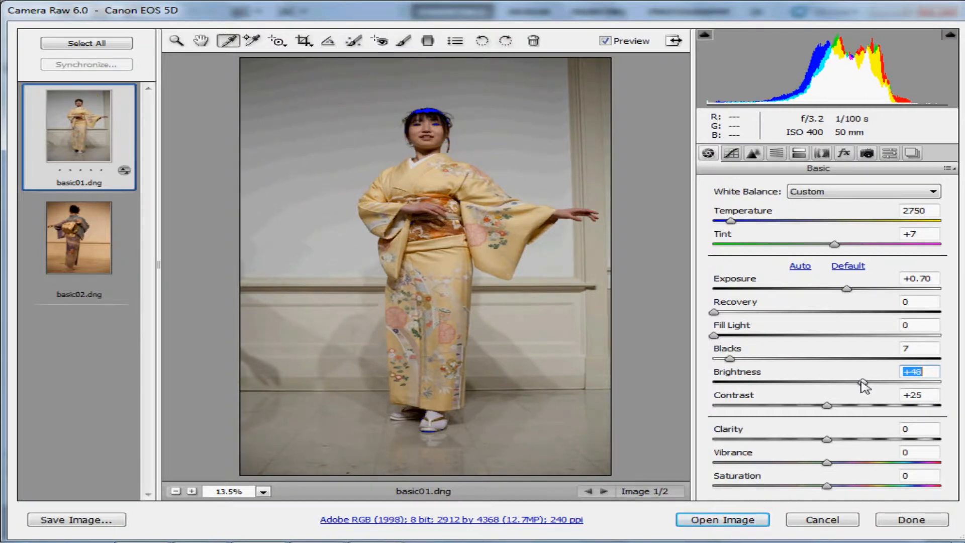
left_click(705, 38)
left_click_drag(828, 409, 851, 410)
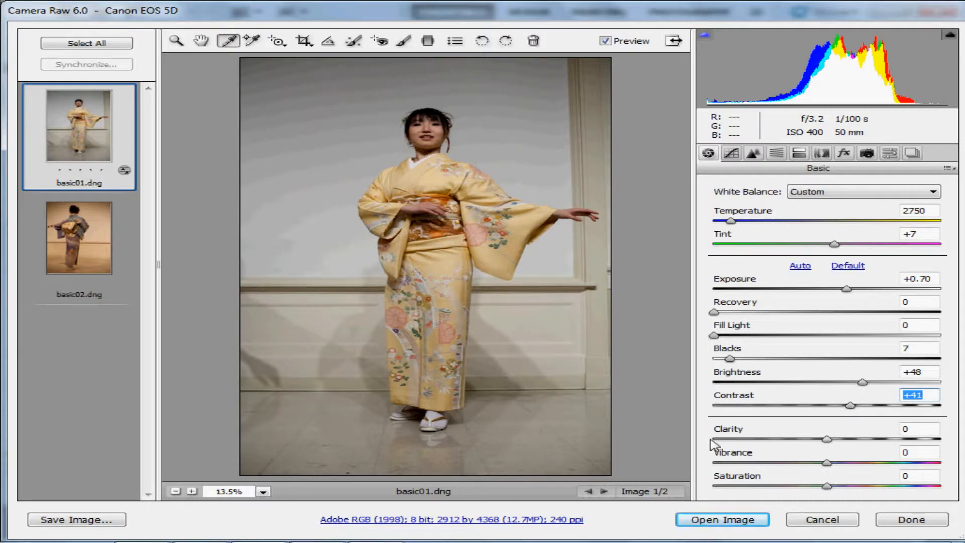
Soften the woman's face by setting the Clarity to -42, judging the effect at 100% magnification
left_click(264, 494)
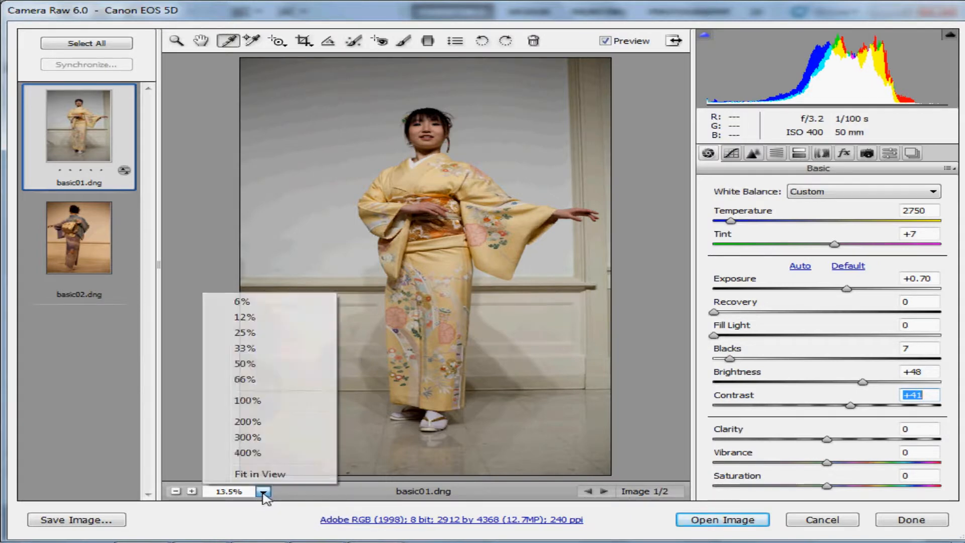
left_click(248, 401)
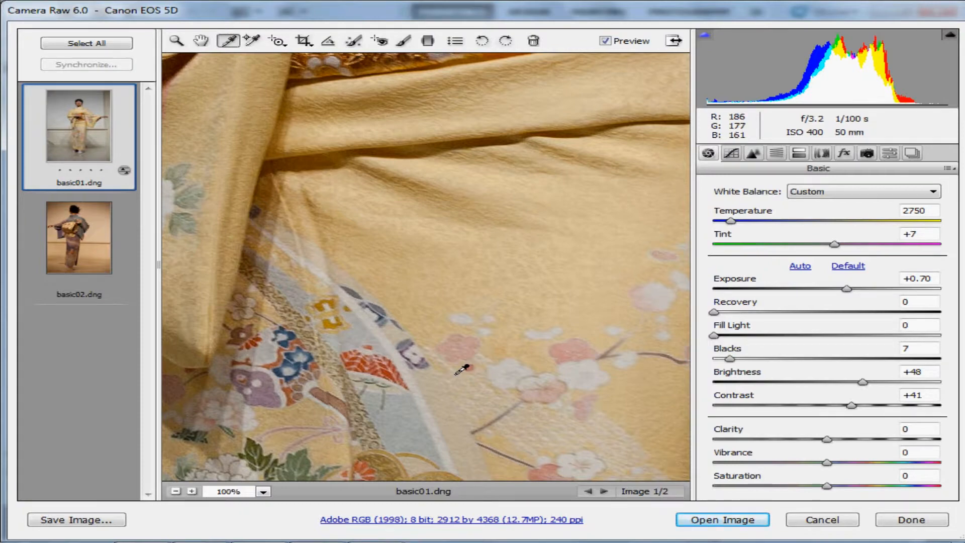
mouse_move(493, 252)
left_mouse_down()
mouse_move(482, 373)
mouse_move(438, 436)
left_mouse_up()
mouse_move(448, 176)
left_mouse_down()
mouse_move(473, 306)
mouse_move(450, 432)
left_mouse_up()
mouse_move(454, 196)
left_mouse_down()
mouse_move(483, 325)
mouse_move(497, 472)
left_mouse_up()
left_click_drag(487, 270, 455, 486)
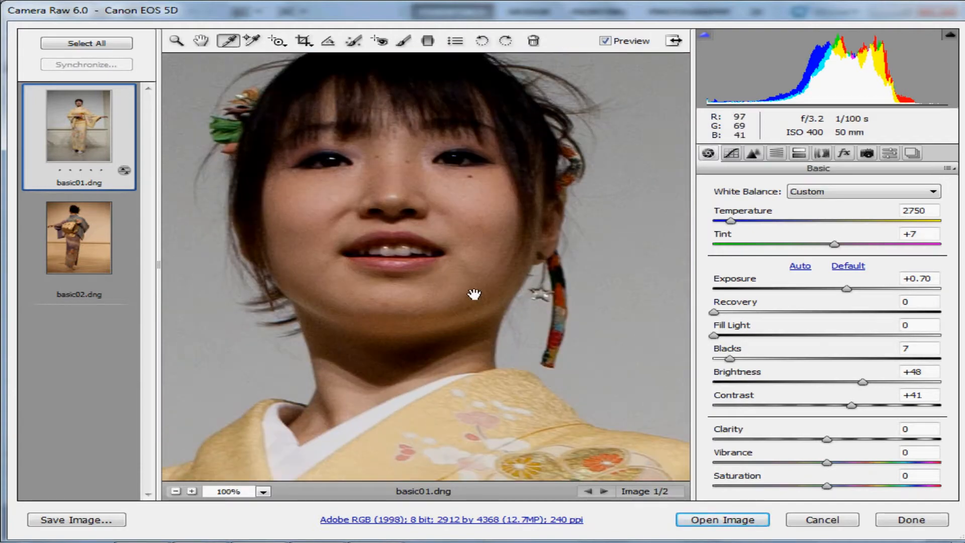
left_click_drag(457, 234, 477, 281)
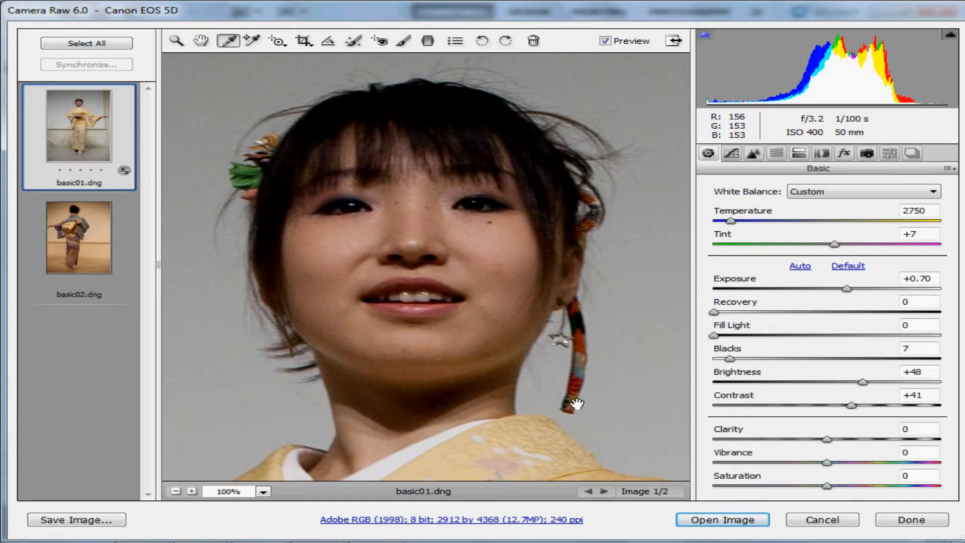
left_click(827, 439)
left_click_drag(827, 441, 785, 450)
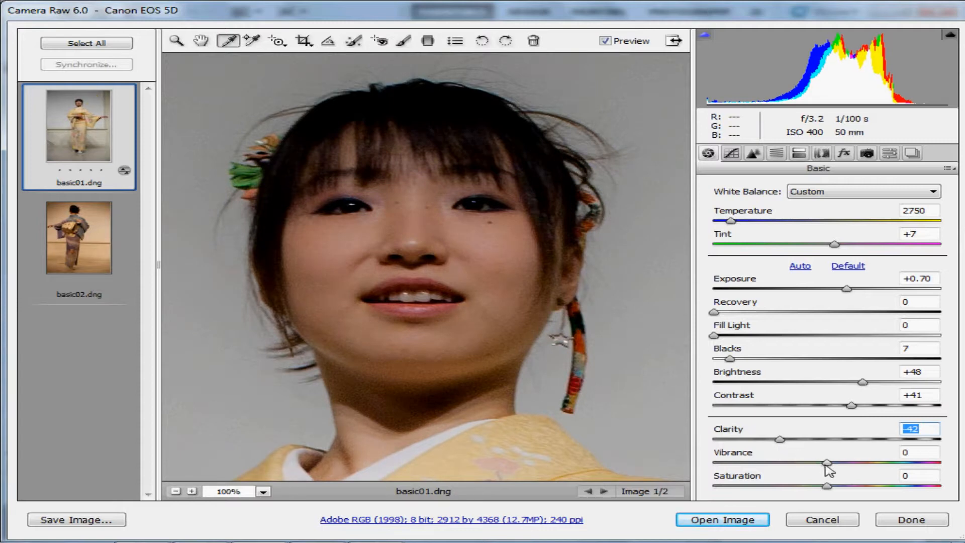
Set the Vibrance to +15 and the Saturation to -3 for basic01.dng
left_click(827, 464)
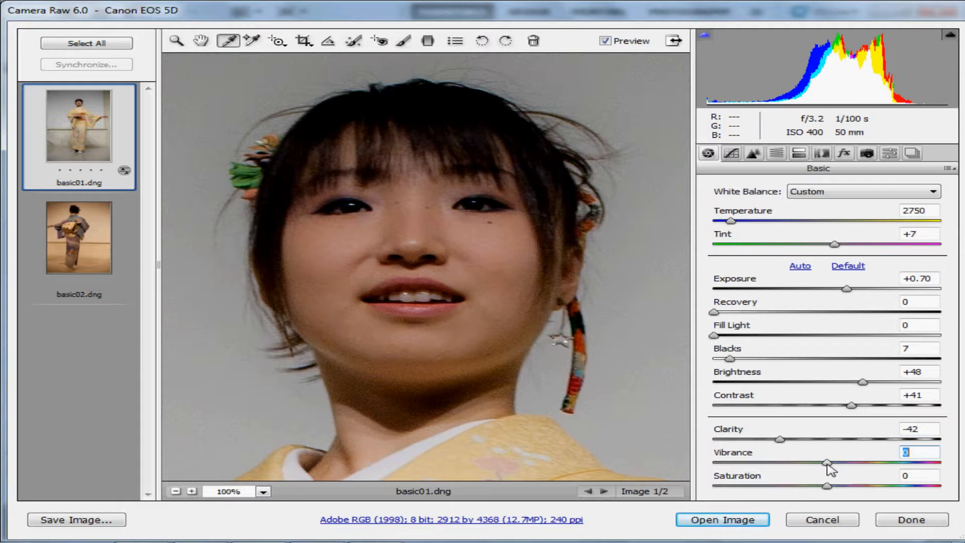
left_click_drag(828, 464, 808, 466)
left_click(850, 464)
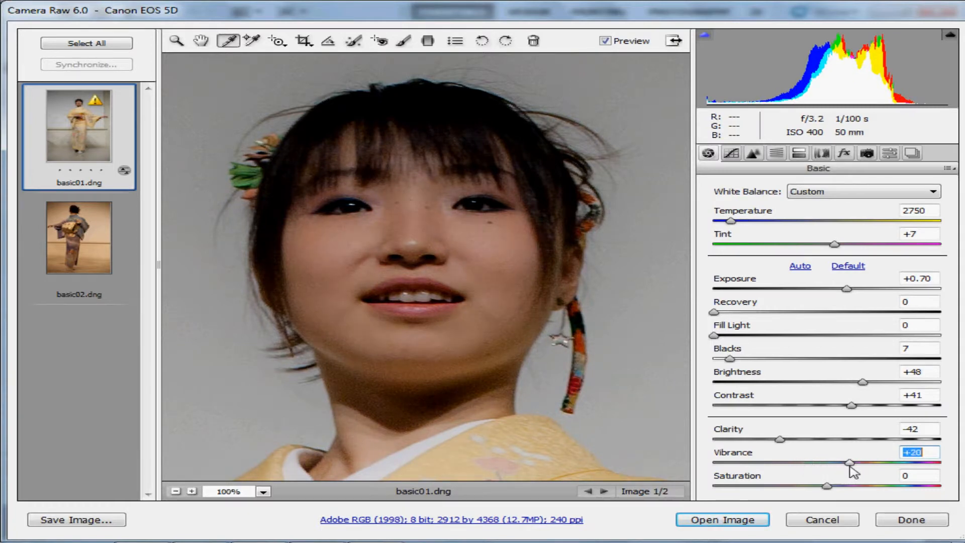
left_click_drag(847, 468, 835, 487)
left_click(830, 487)
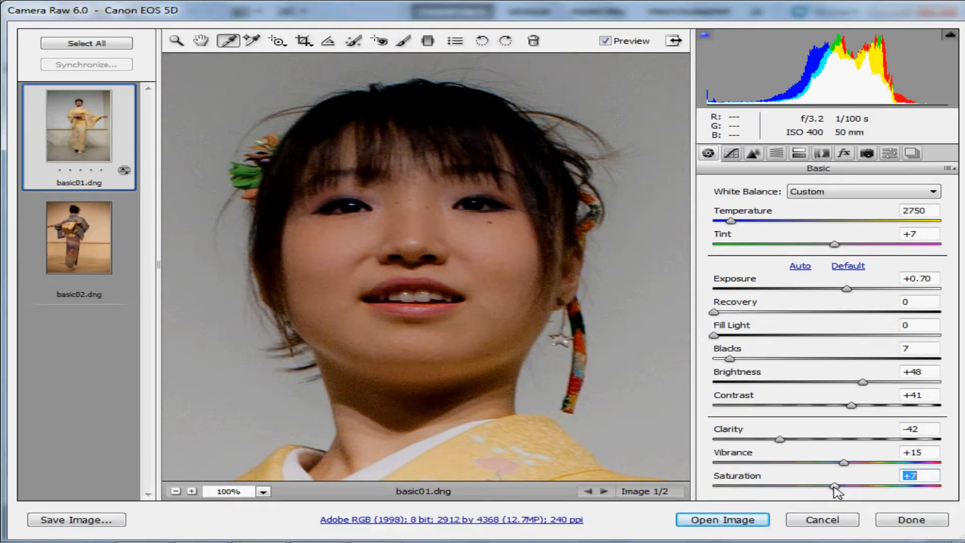
left_click_drag(835, 487, 824, 487)
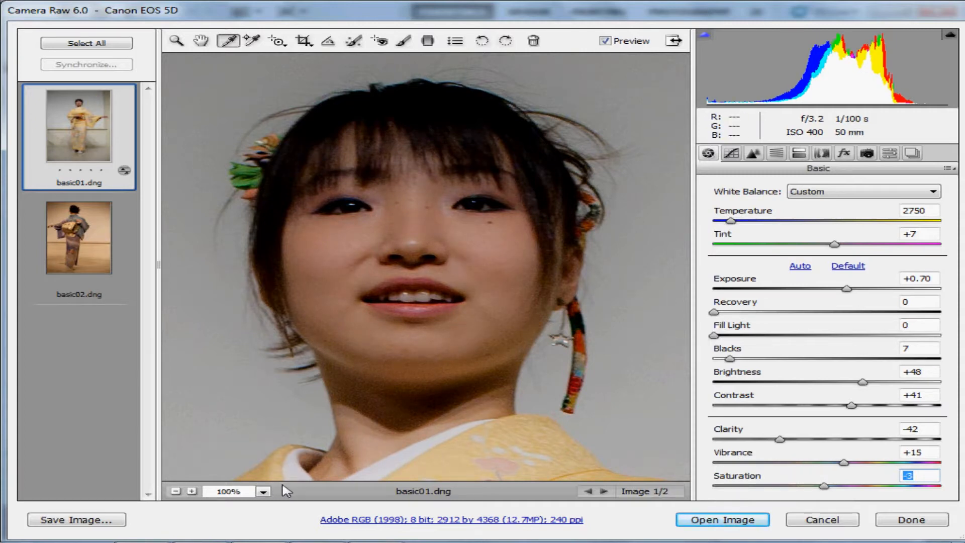
Synchronize only the White Balance setting from basic01.dng to basic02.dng
left_click(263, 492)
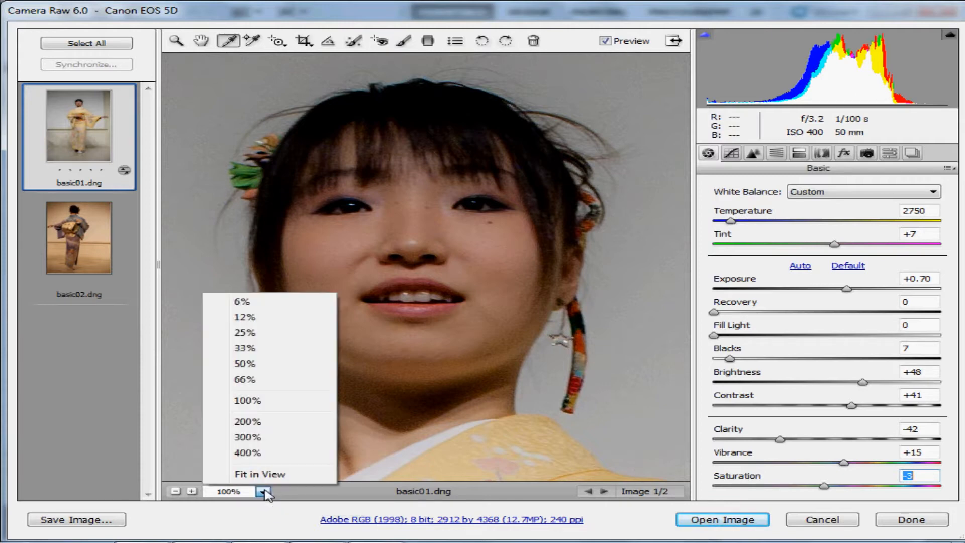
left_click(289, 475)
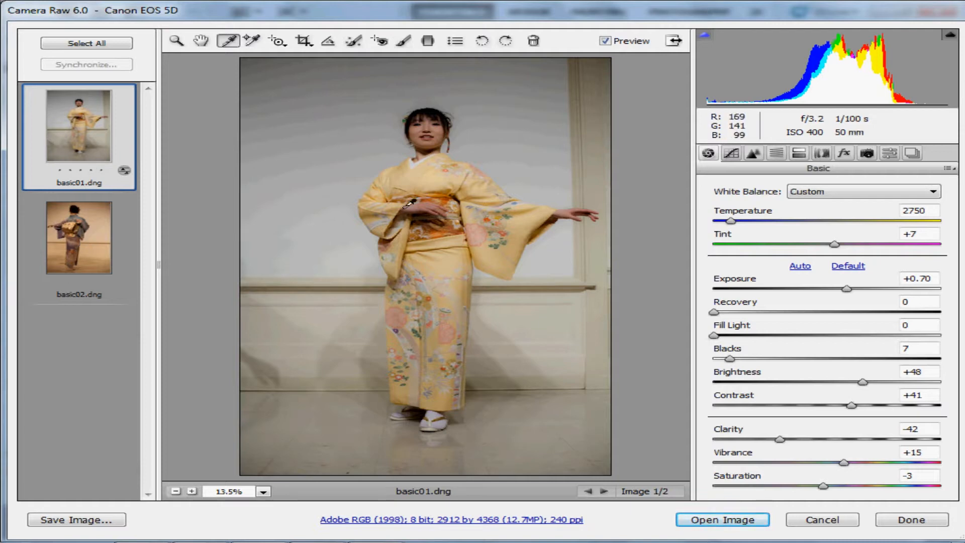
left_click(100, 253, "shift")
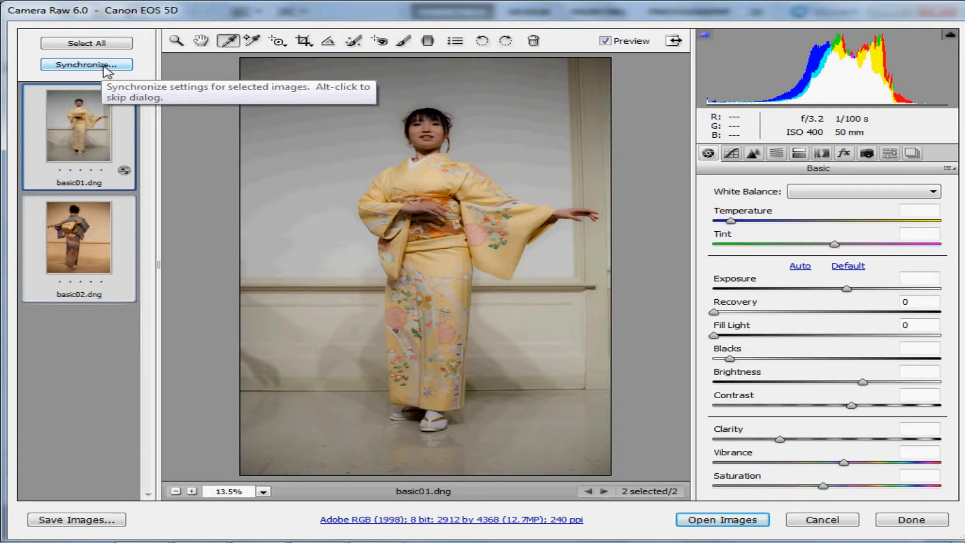
left_click(104, 67)
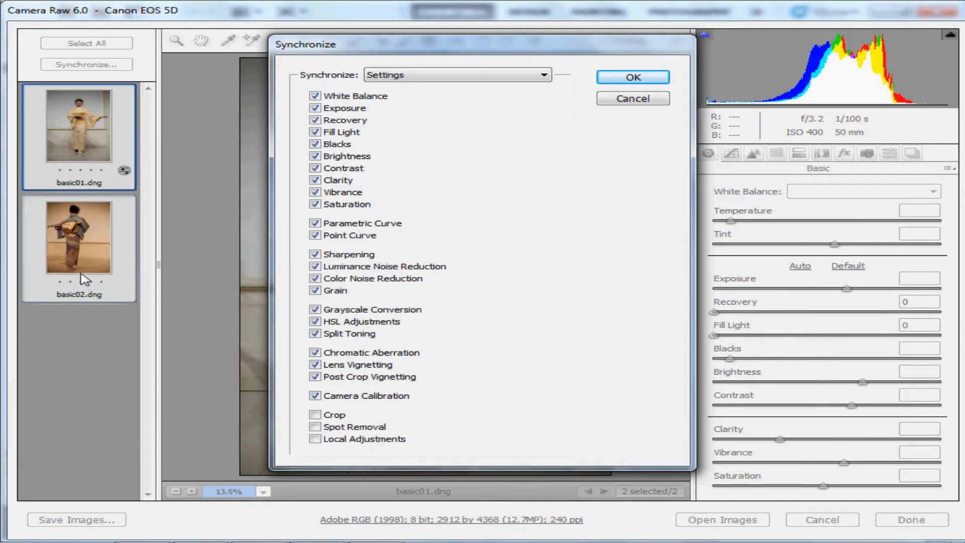
left_click(543, 79)
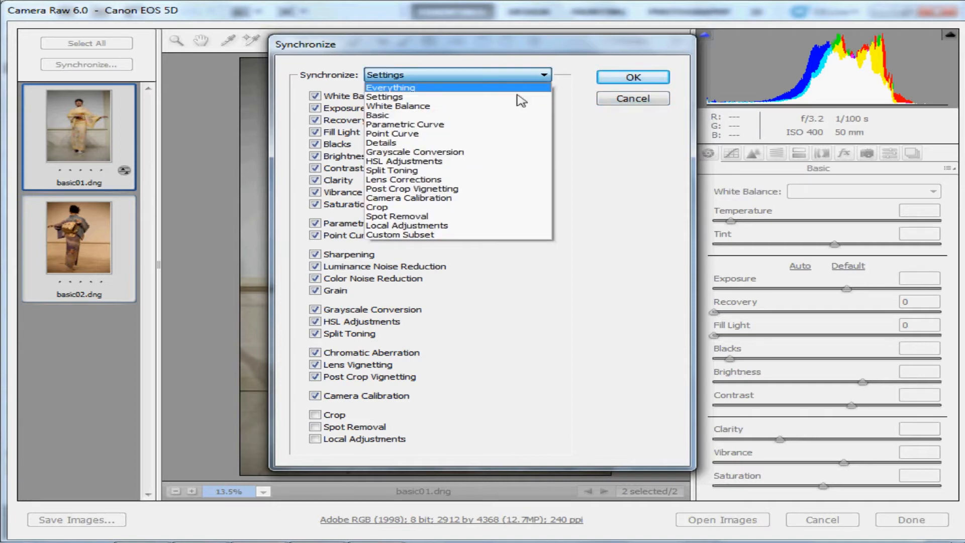
left_click(506, 111)
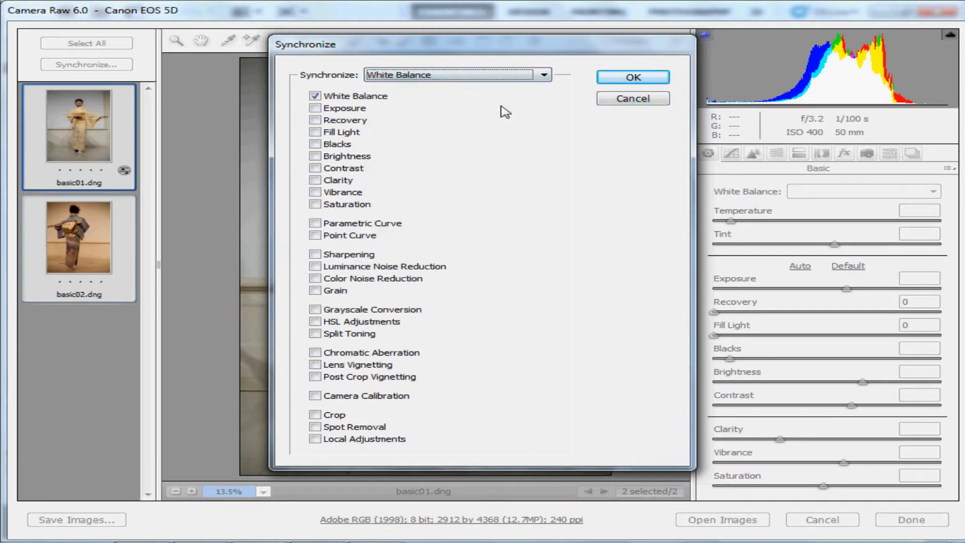
left_click(626, 81)
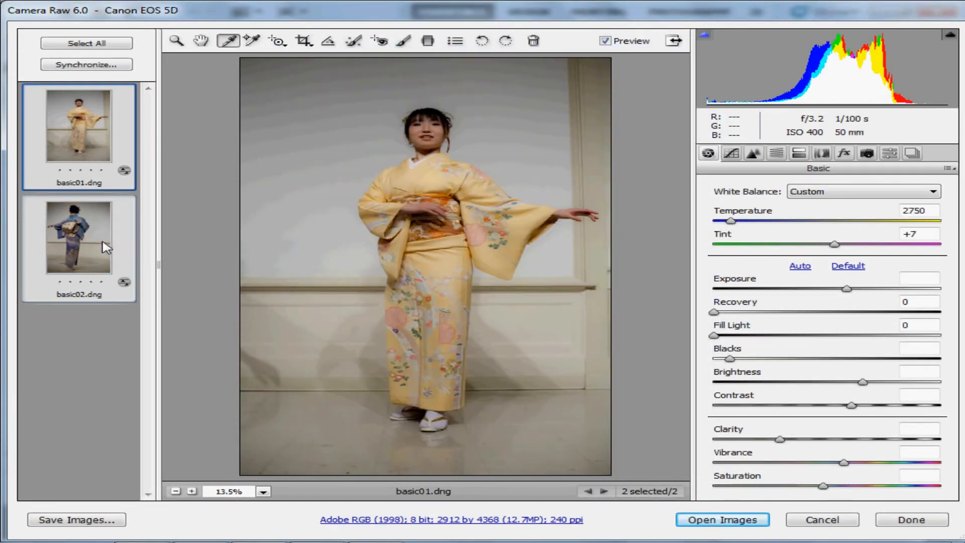
Synchronize White Balance, Exposure, Recovery, Blacks, Brightness, Contrast, Clarity, Vibrance and Saturation from basic01.dng to basic02.dng, leaving out Fill Light
left_click(119, 65)
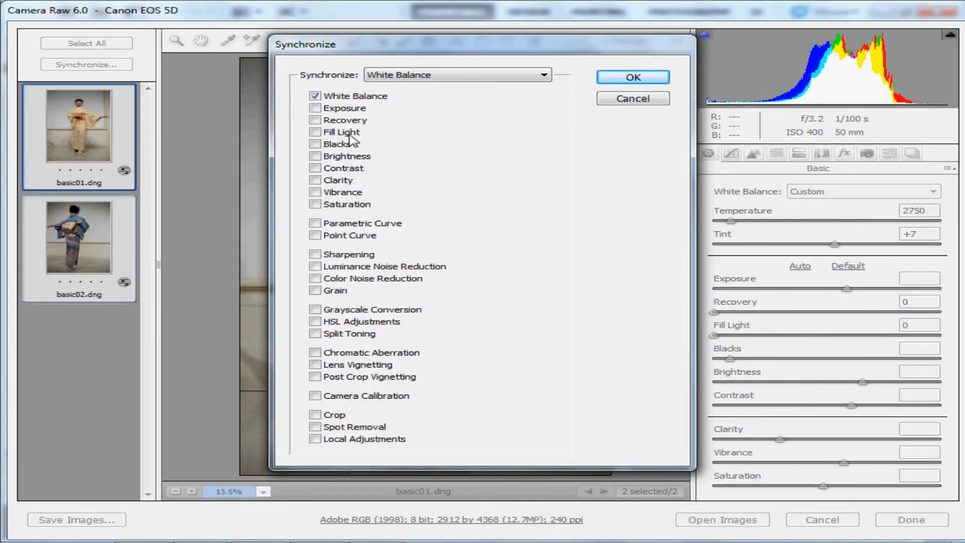
left_click(316, 109)
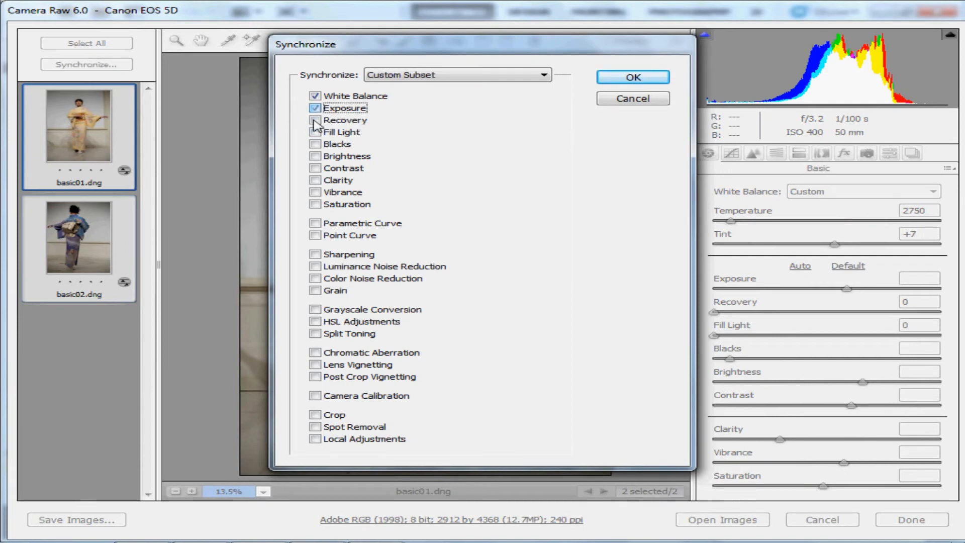
left_click(315, 122)
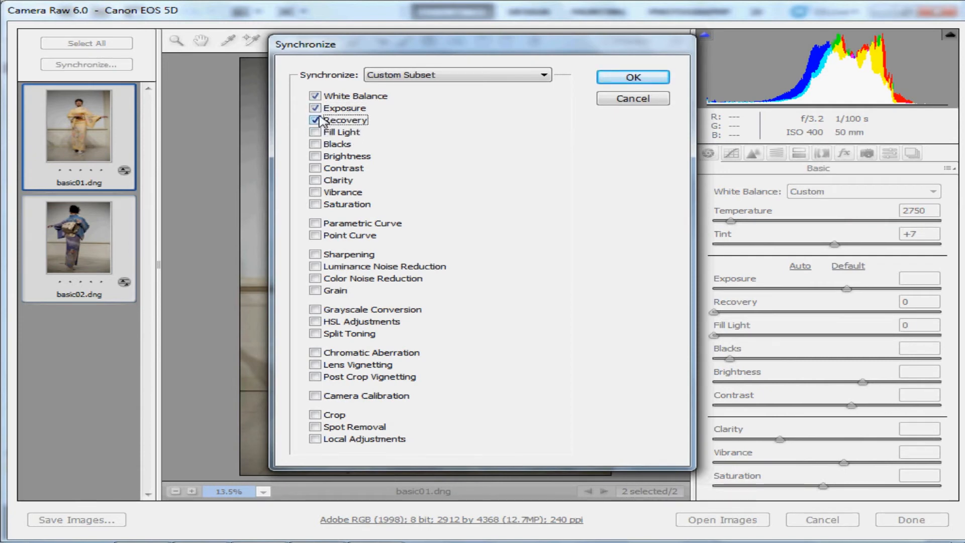
left_click(316, 145)
left_click(316, 157)
left_click(316, 168)
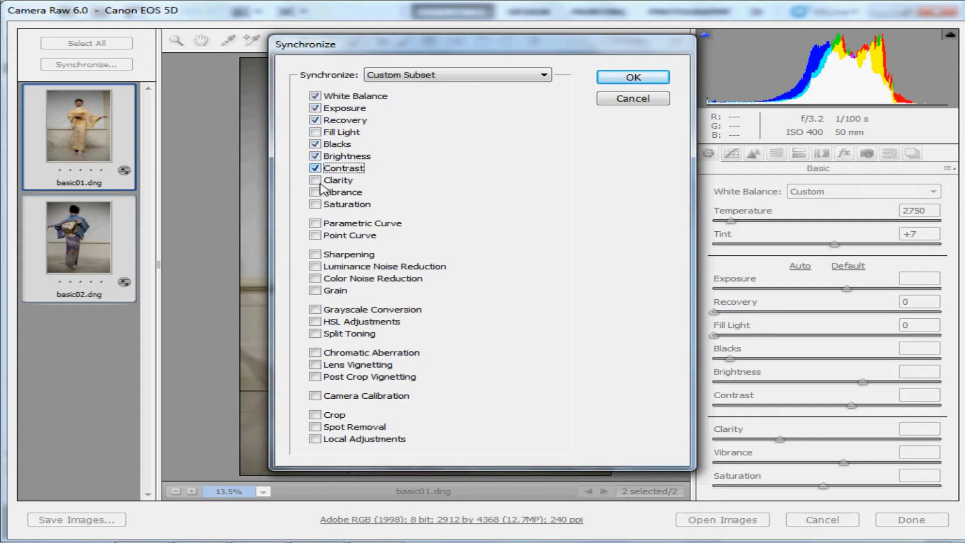
left_click(318, 182)
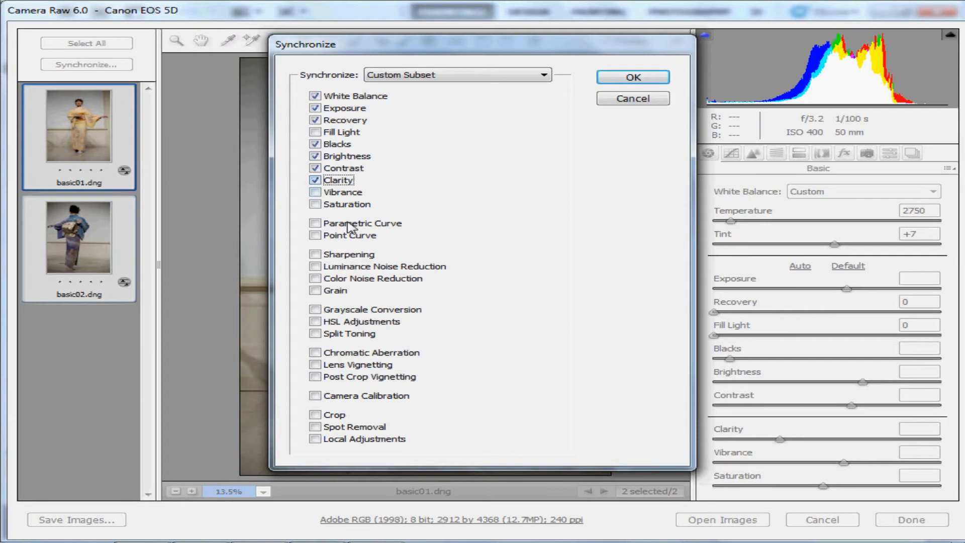
left_click(316, 193)
left_click(316, 205)
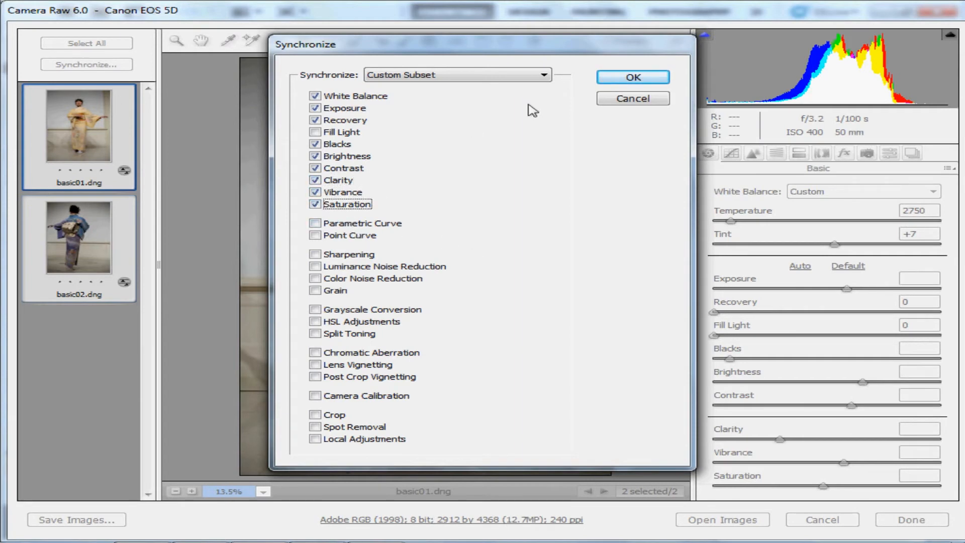
left_click(632, 79)
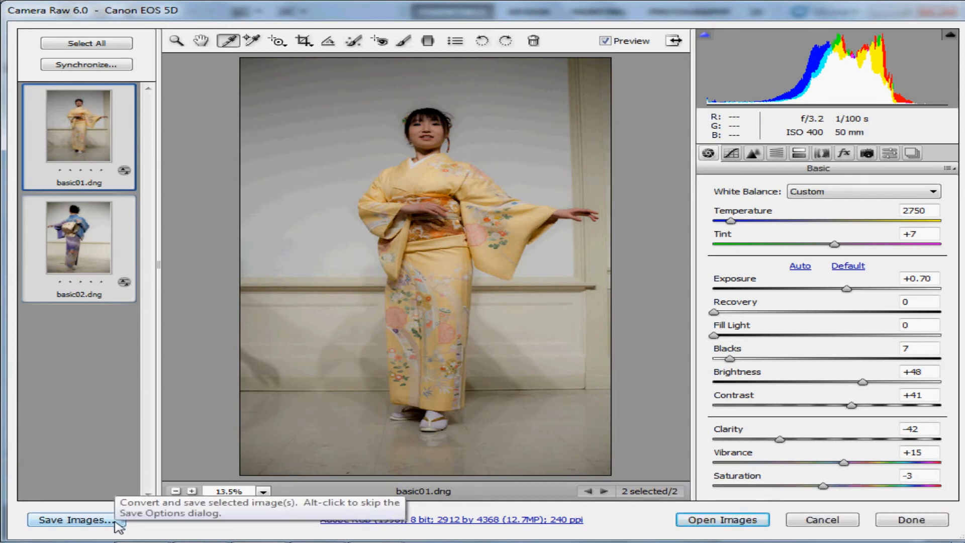
Examine the save options and available file formats for the two selected images, keeping Digital Negative and leaving without saving
left_click(76, 519)
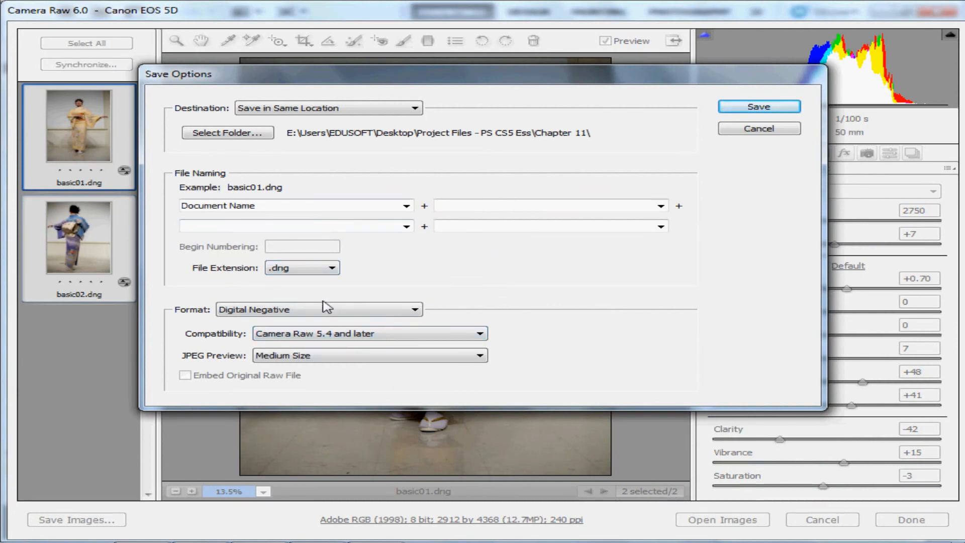
left_click(416, 311)
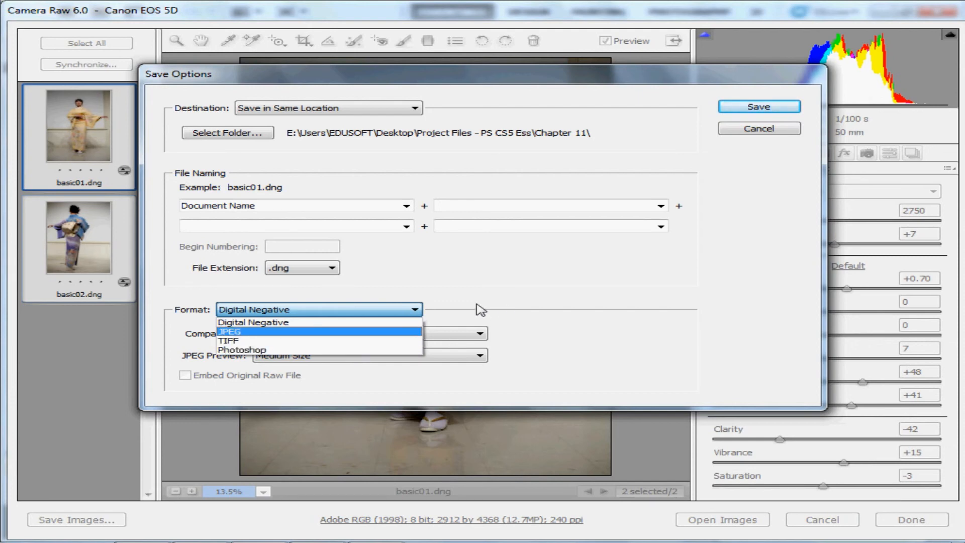
left_click(336, 322)
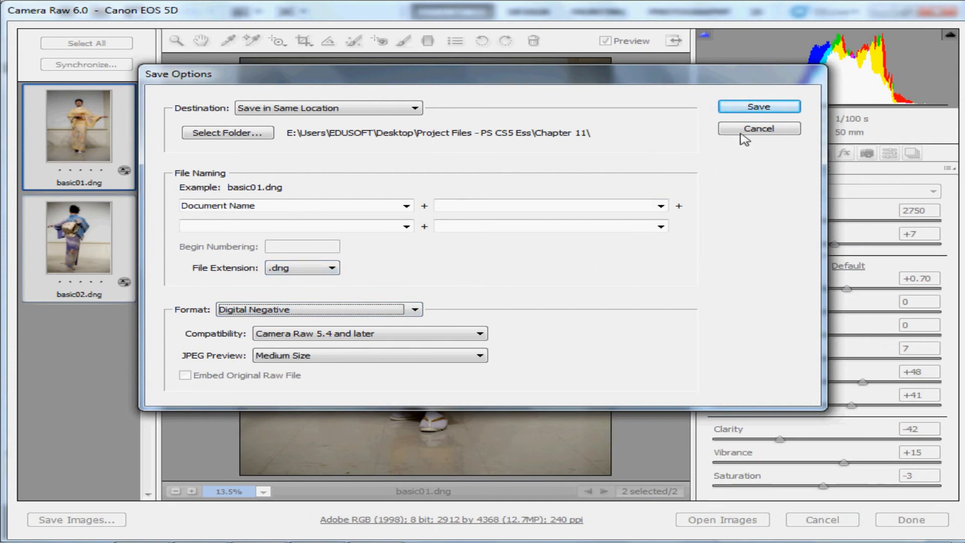
left_click(758, 129)
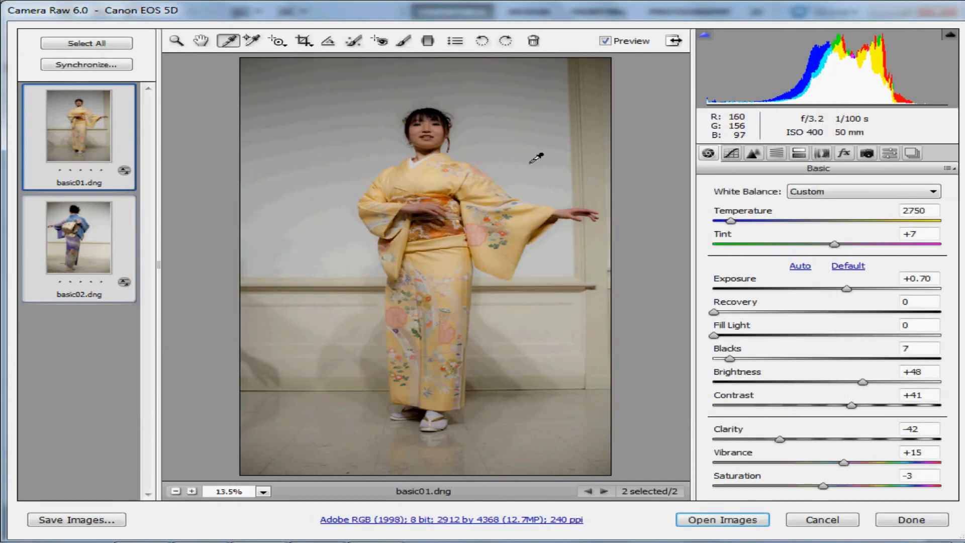